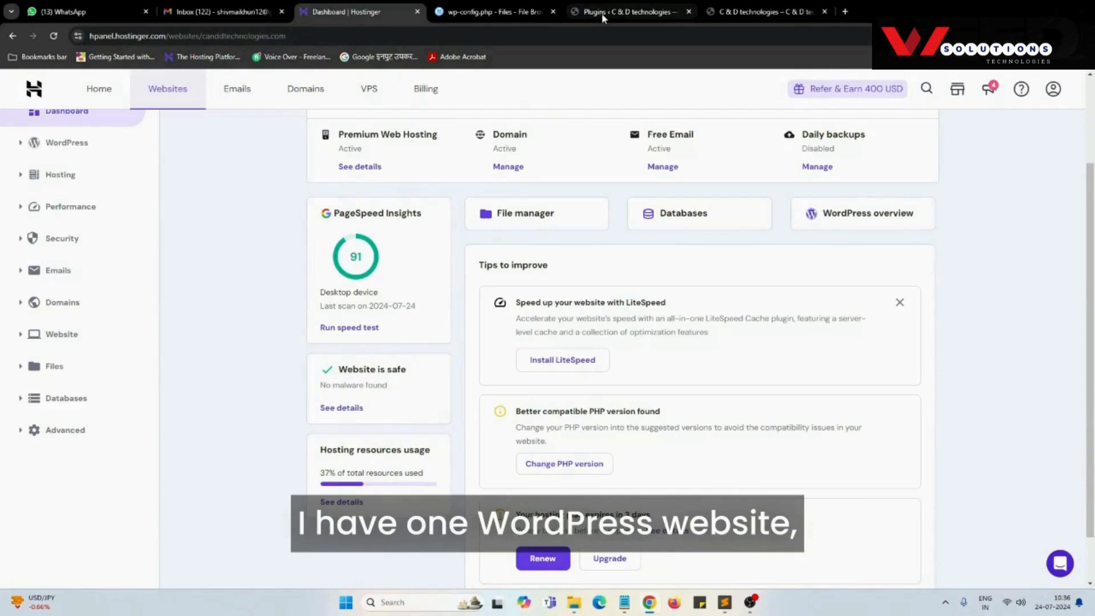
Look over the C & D Technologies homepage and the WordPress list of installed plugins.
{"action": "left_click", "coordinate": [747, 11]}
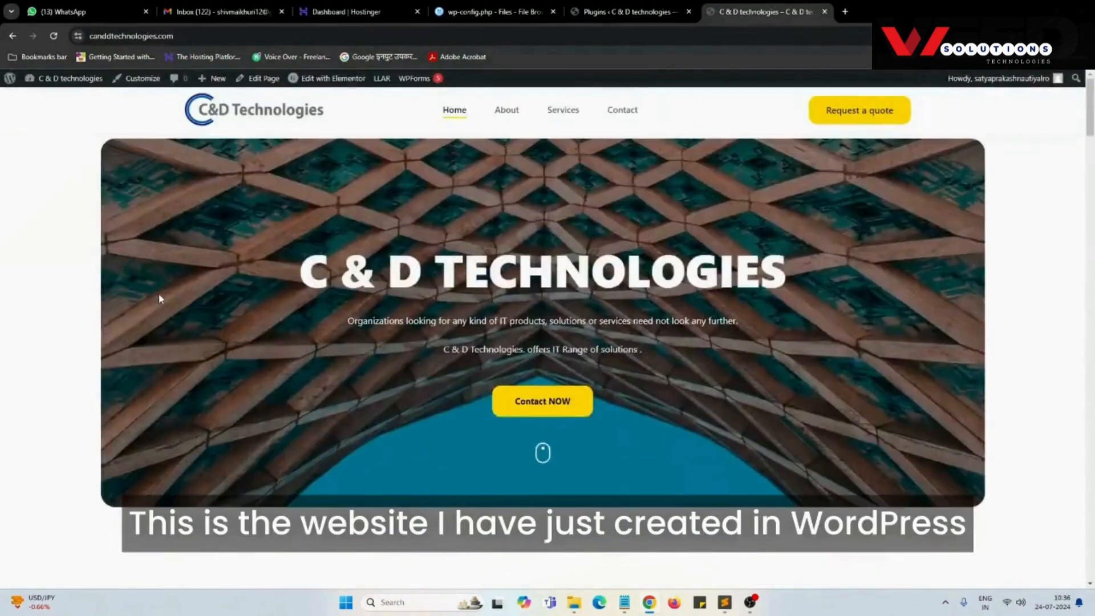
{"action": "scroll", "coordinate": [177, 311], "scroll_direction": "down", "scroll_amount": 5}
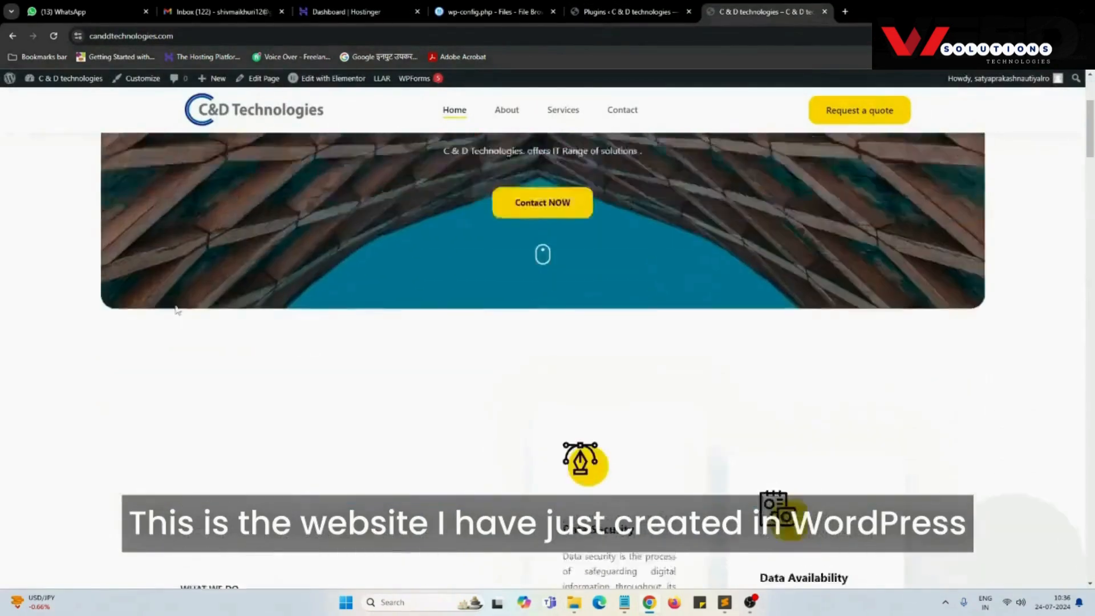
{"action": "scroll", "coordinate": [178, 311], "scroll_direction": "down", "scroll_amount": 4}
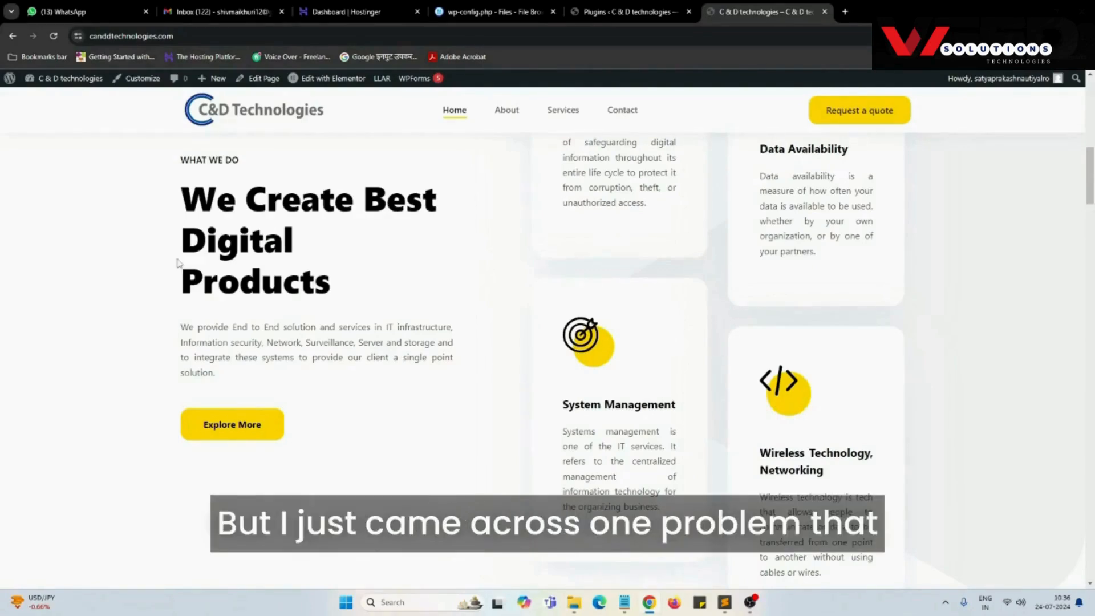
{"action": "left_click", "coordinate": [581, 5]}
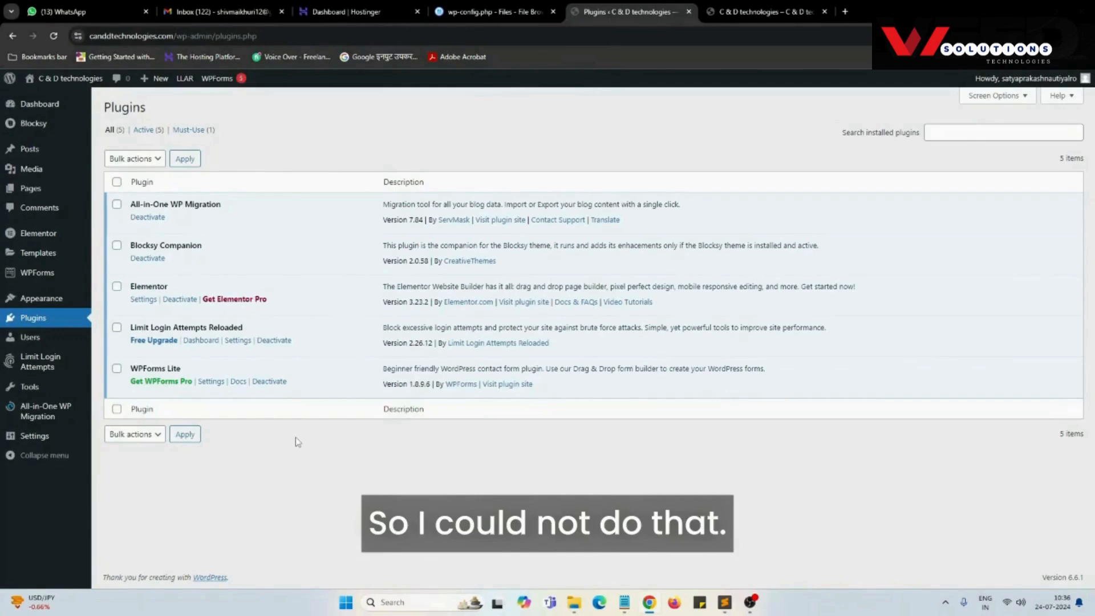
Check the Blocksy page, the WordPress dashboard and the installed themes, ending on the installed plugins list.
{"action": "mouse_move", "coordinate": [41, 113]}
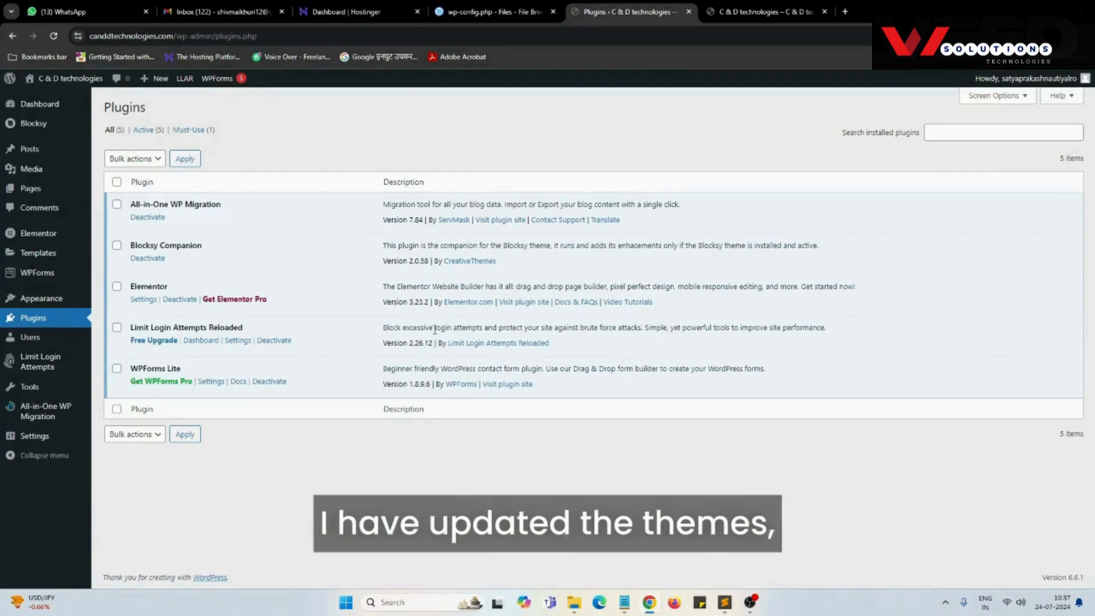
{"action": "left_click", "coordinate": [43, 122]}
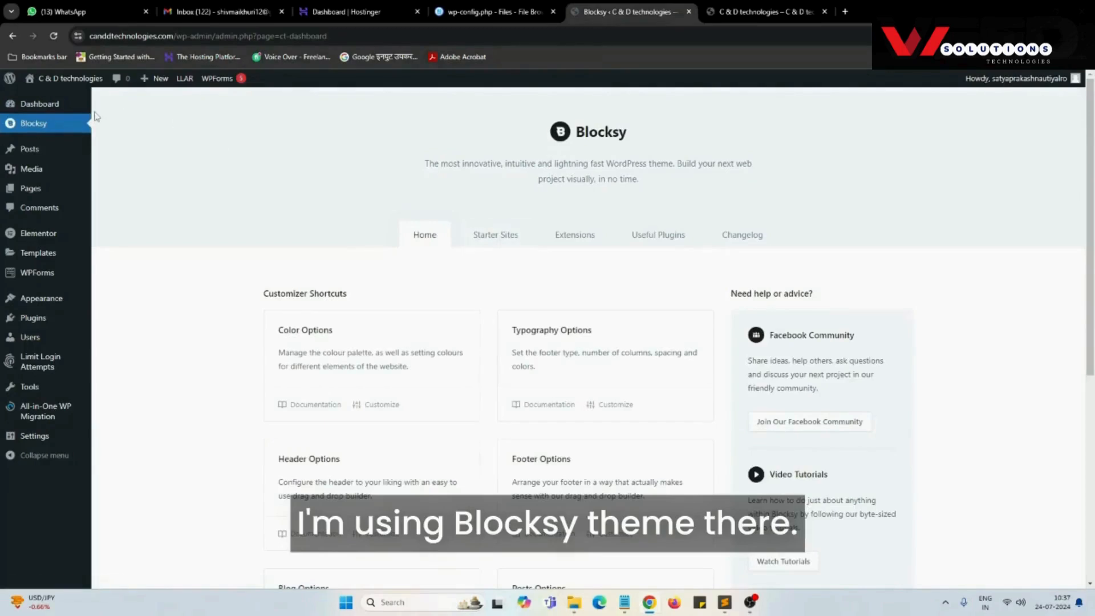
{"action": "mouse_move", "coordinate": [37, 104]}
{"action": "left_click", "coordinate": [113, 112]}
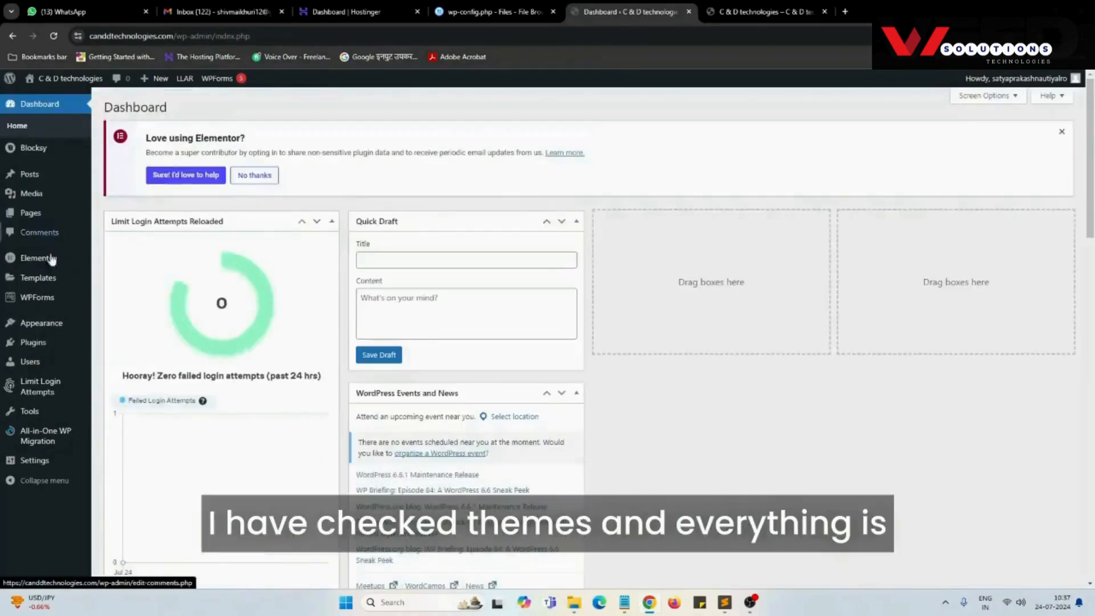
{"action": "mouse_move", "coordinate": [41, 325]}
{"action": "left_click", "coordinate": [106, 326]}
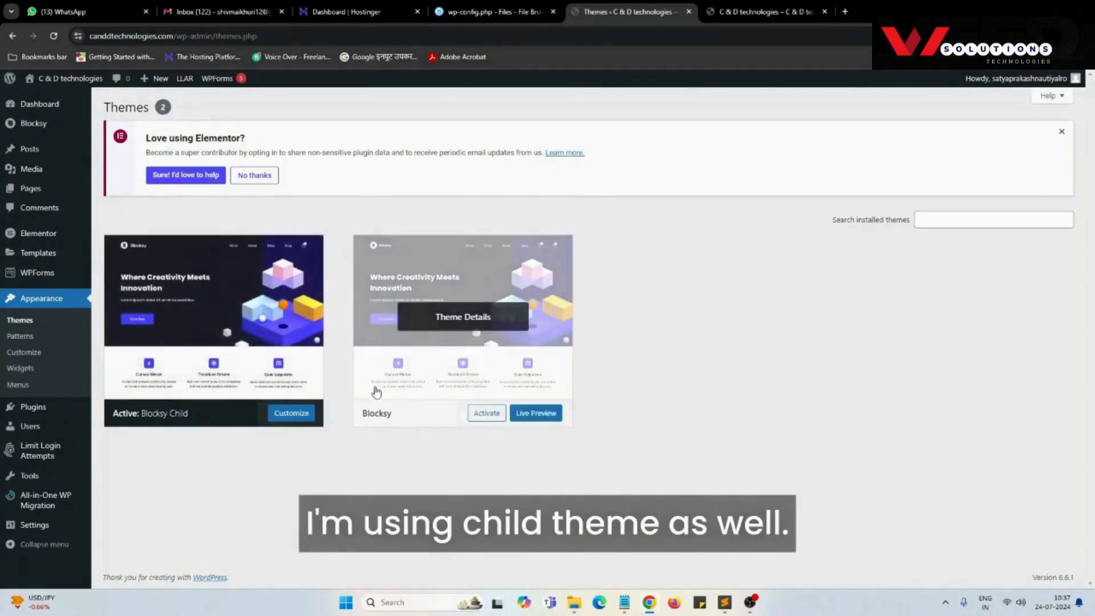
{"action": "mouse_move", "coordinate": [39, 251]}
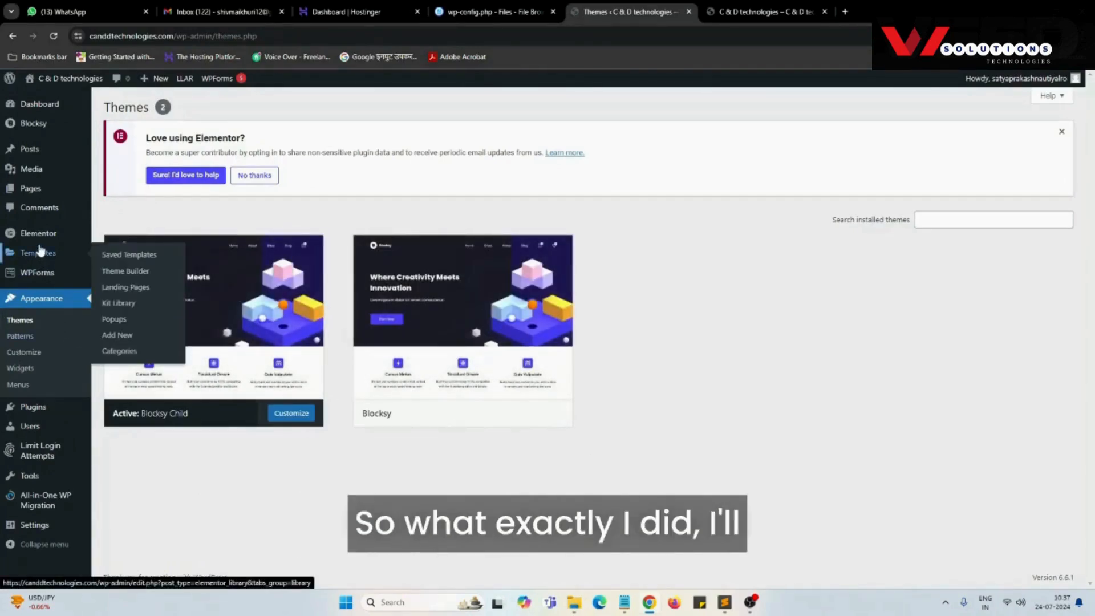
{"action": "left_click", "coordinate": [37, 406]}
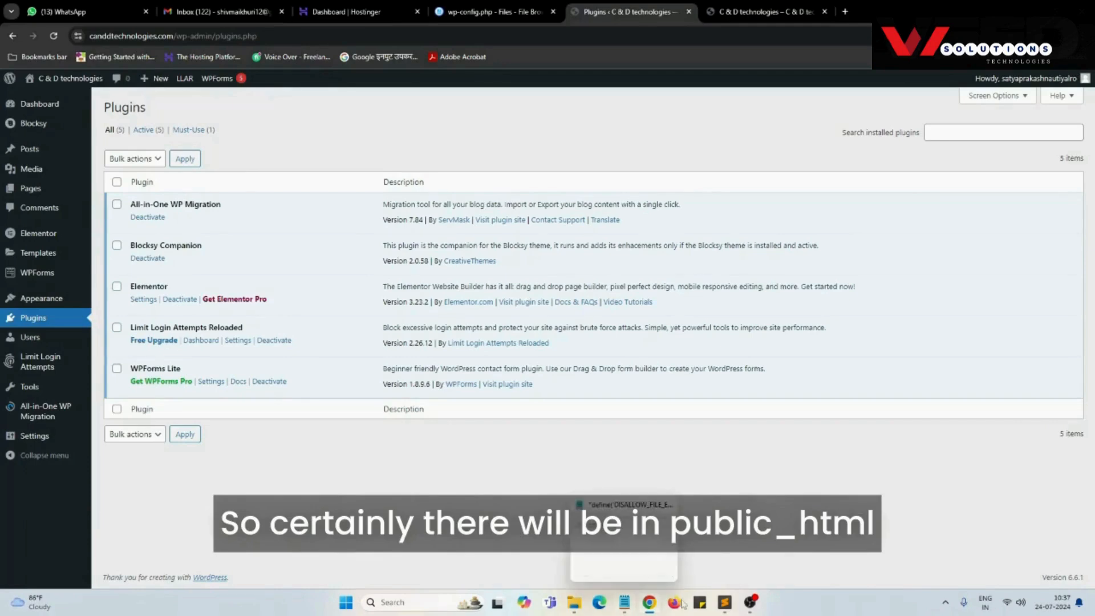
Switch to Sublime Text and review the wp-config.php note with the DISALLOW_FILE_EDIT and DISALLOW_FILE_MODS lines set to true.
{"action": "left_click", "coordinate": [727, 606]}
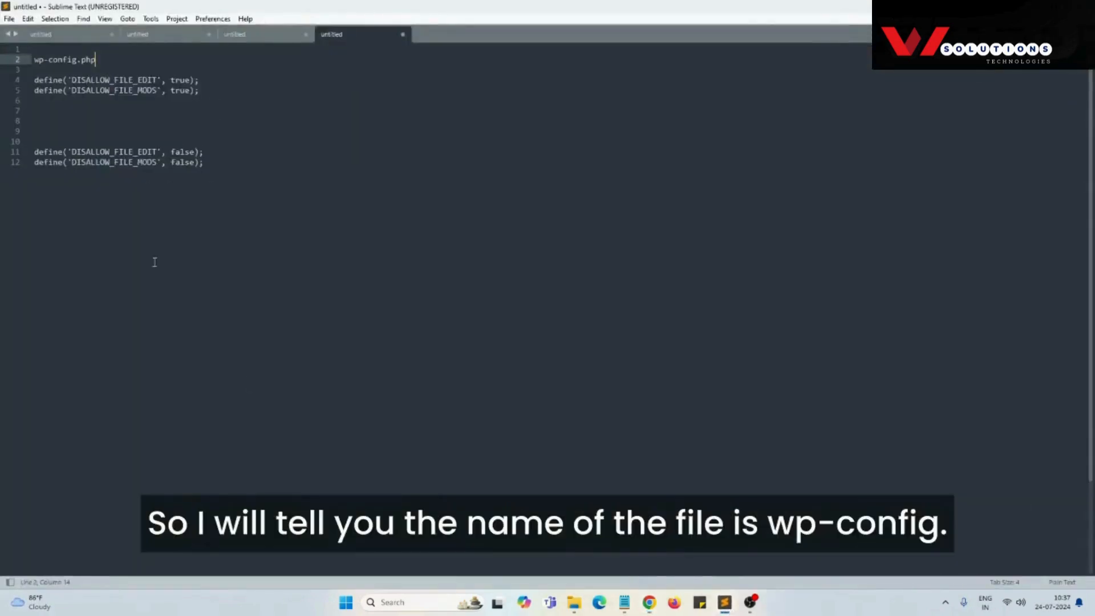
{"action": "left_click_drag", "start_coordinate": [33, 60], "coordinate": [108, 66]}
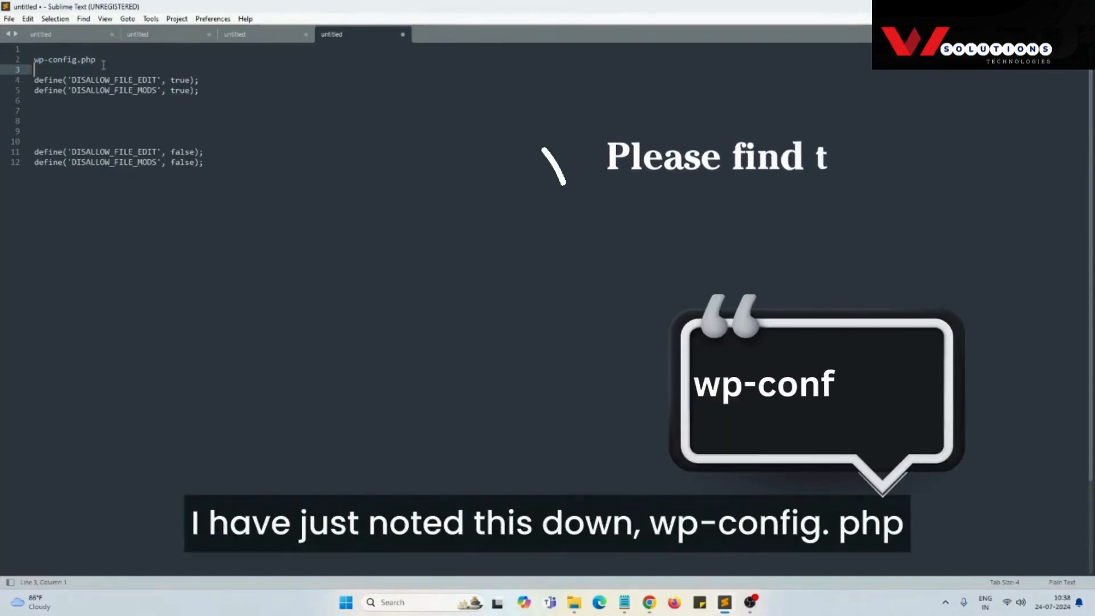
{"action": "left_click", "coordinate": [40, 69]}
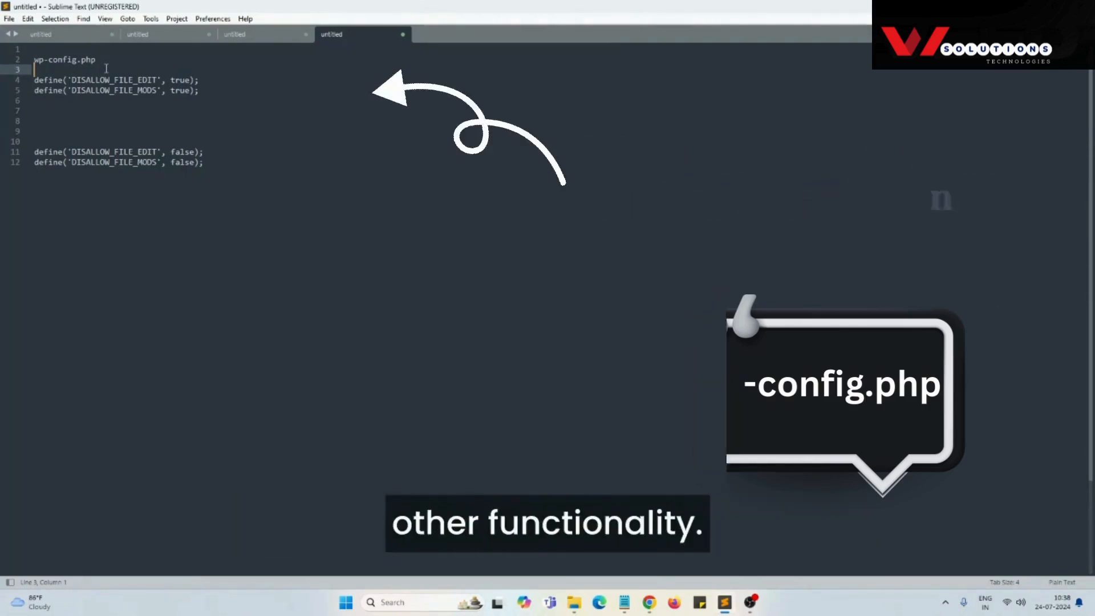
{"action": "left_click", "coordinate": [122, 123]}
{"action": "left_click_drag", "start_coordinate": [28, 82], "coordinate": [212, 105]}
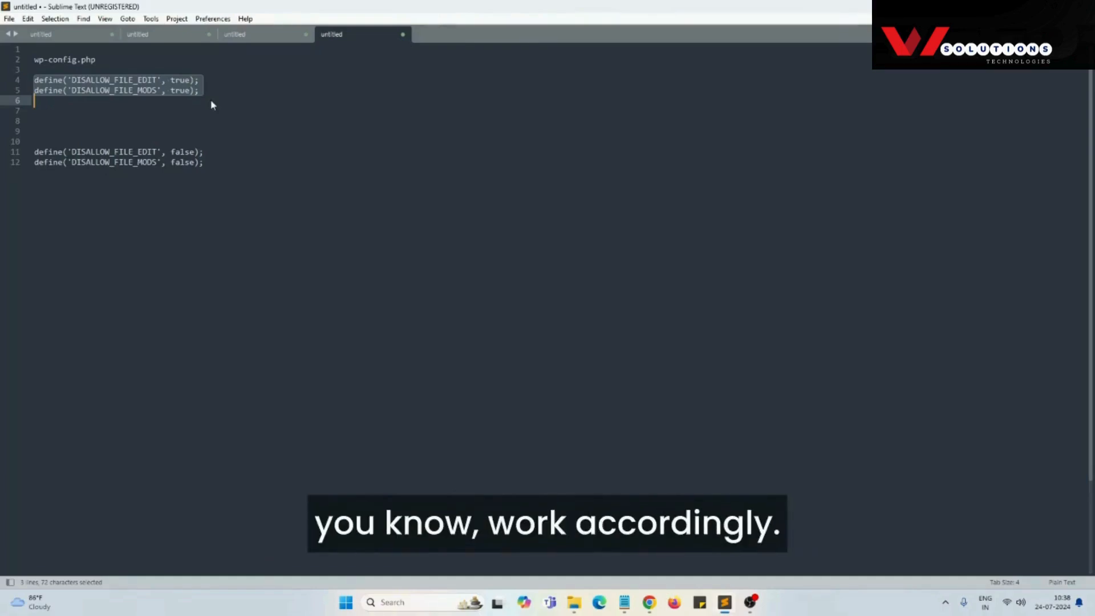
{"action": "left_click", "coordinate": [211, 101]}
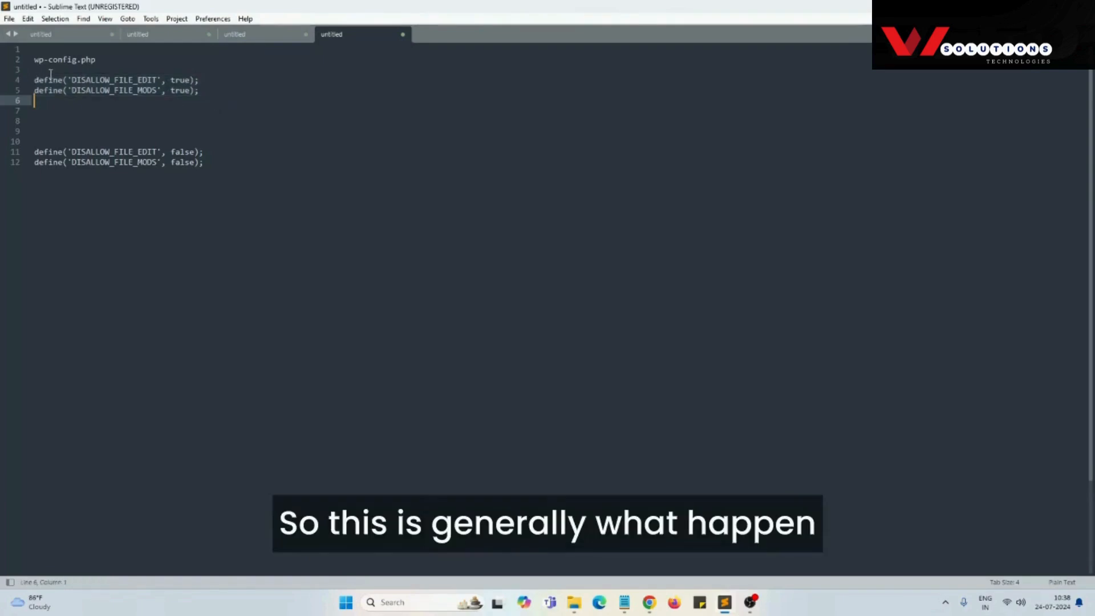
{"action": "left_click_drag", "start_coordinate": [34, 80], "coordinate": [200, 91]}
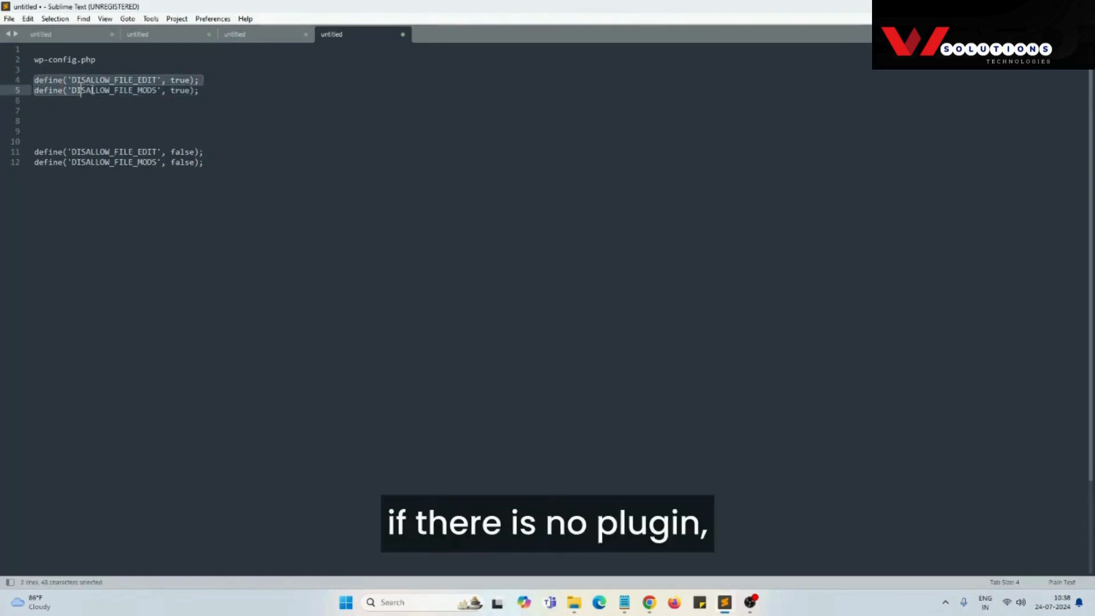
{"action": "left_click_drag", "start_coordinate": [81, 90], "coordinate": [210, 92]}
{"action": "left_click", "coordinate": [199, 95]}
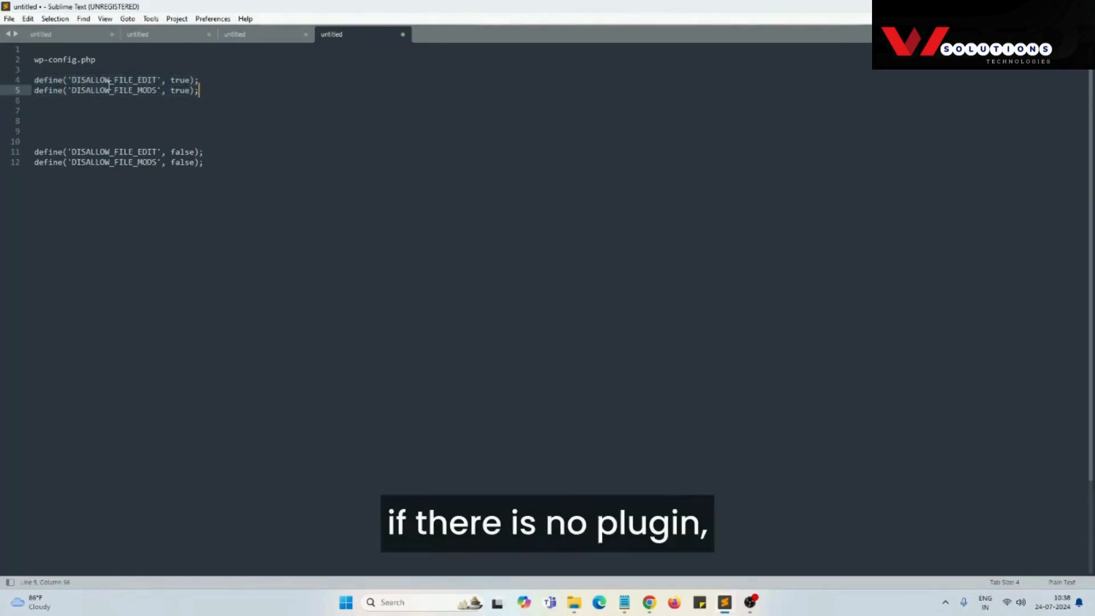
{"action": "left_click", "coordinate": [176, 80]}
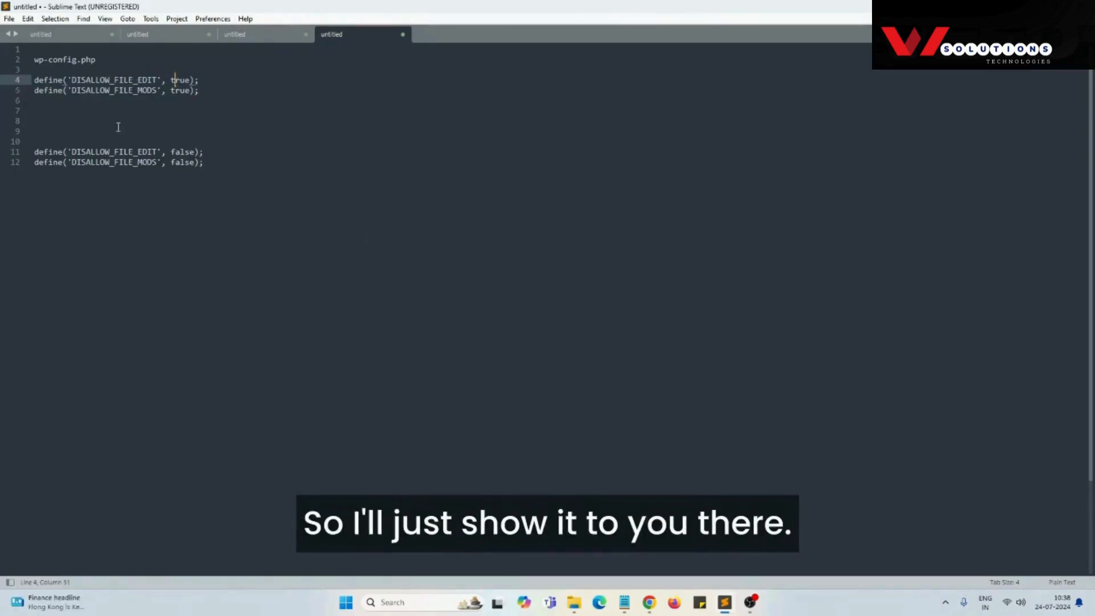
Switch to Chrome and open wp-config.php from the public_html folder in Hostinger's file manager.
{"action": "left_click", "coordinate": [650, 602]}
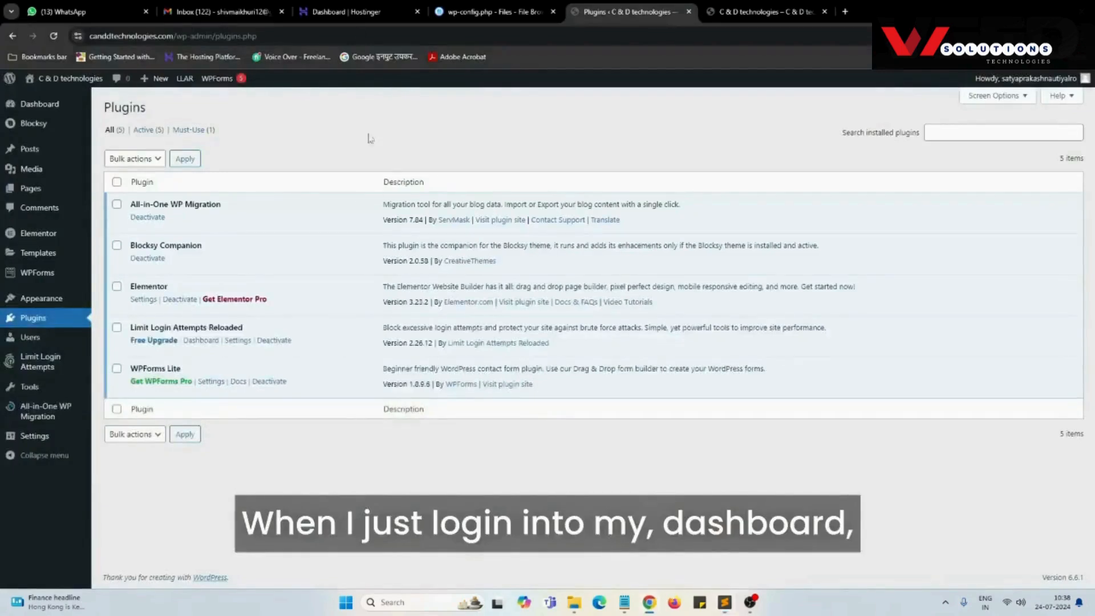
{"action": "left_click", "coordinate": [359, 12]}
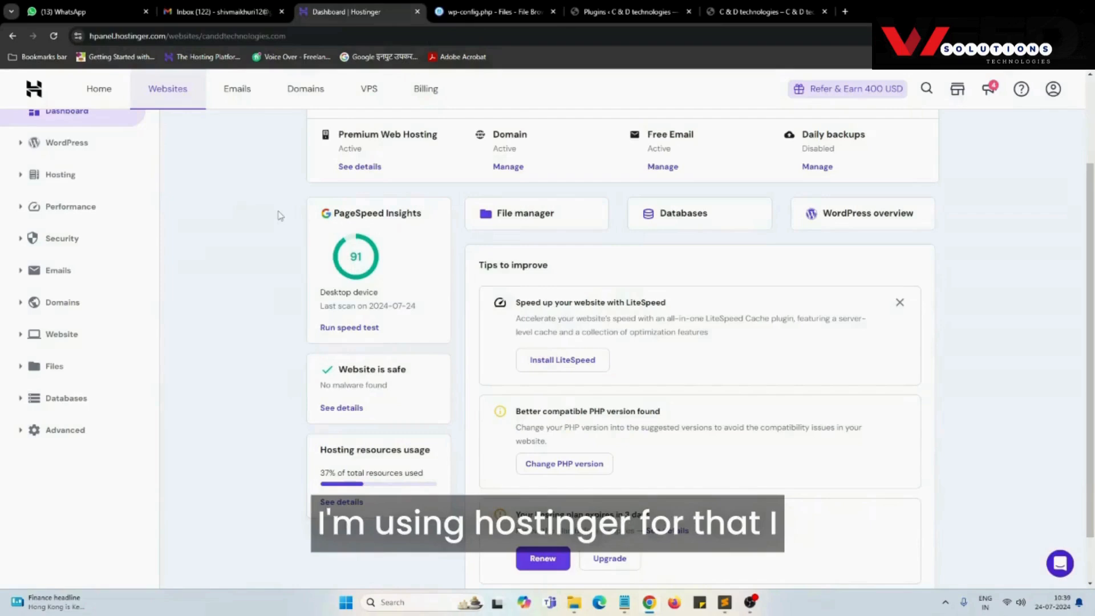
{"action": "left_click", "coordinate": [493, 222]}
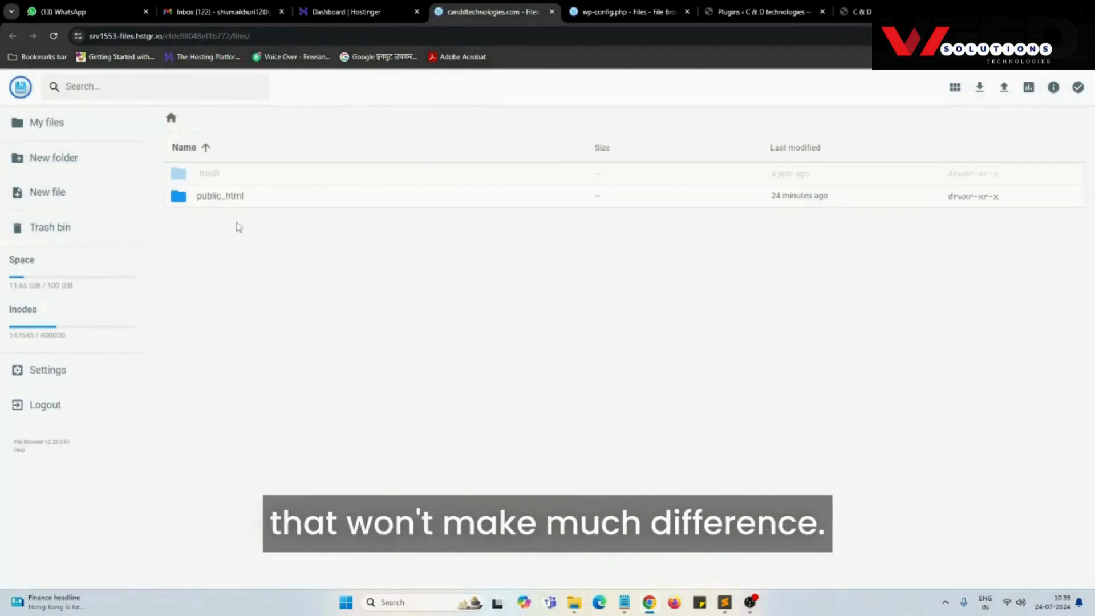
{"action": "double_click", "coordinate": [220, 196]}
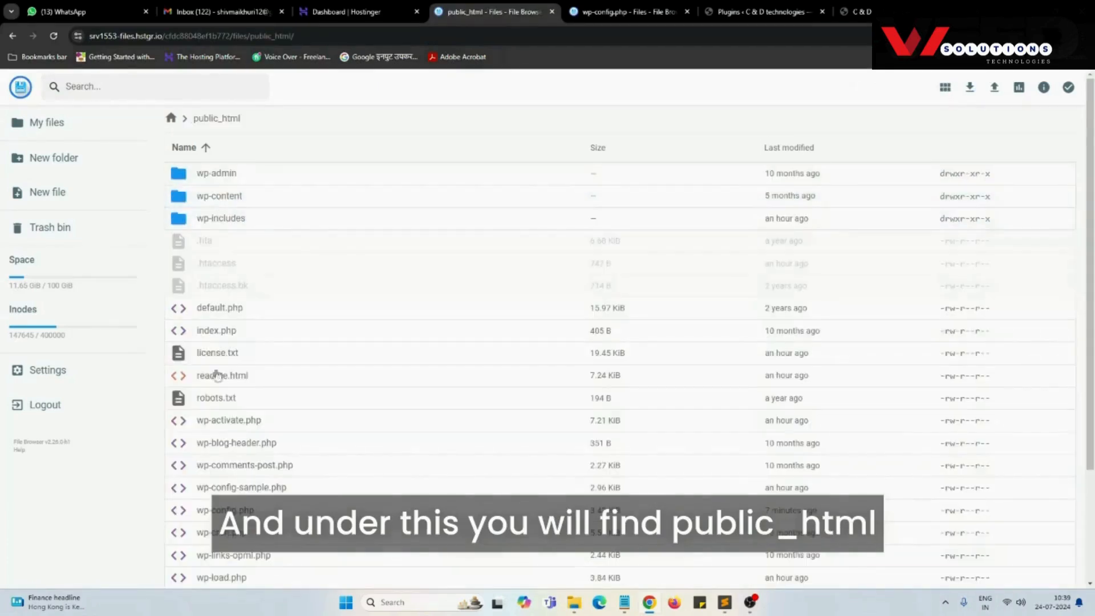
{"action": "scroll", "coordinate": [269, 443], "scroll_direction": "down", "scroll_amount": 3}
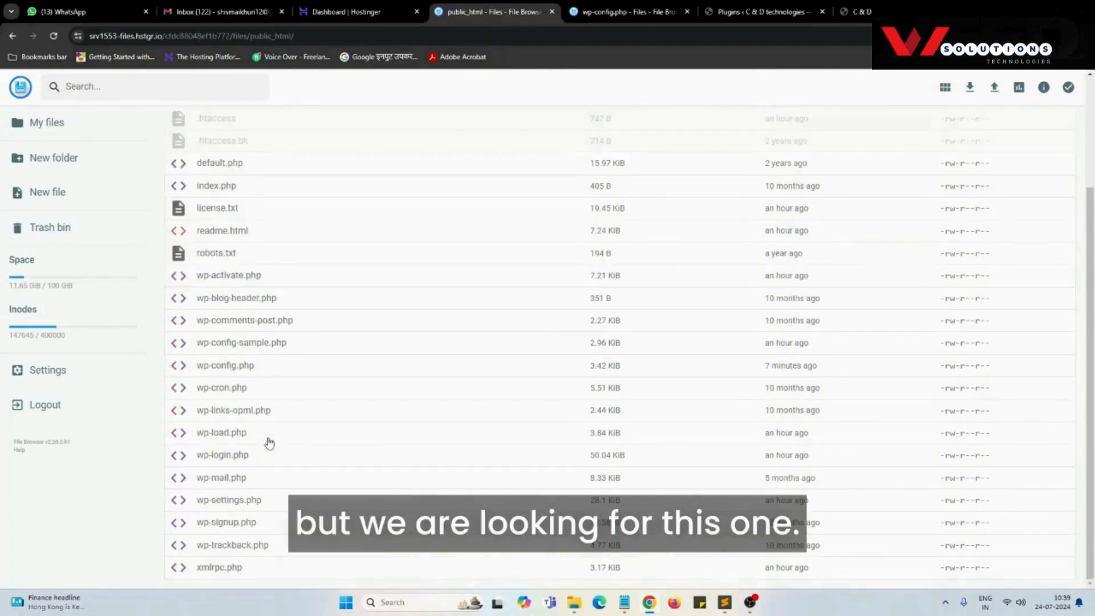
{"action": "left_click", "coordinate": [219, 372]}
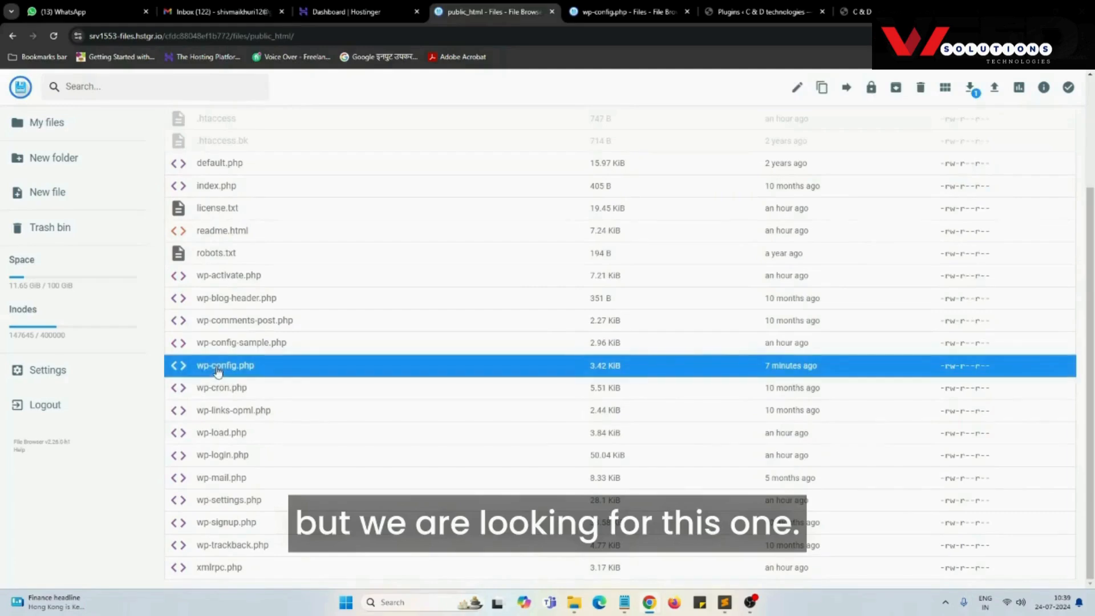
{"action": "double_click", "coordinate": [218, 370]}
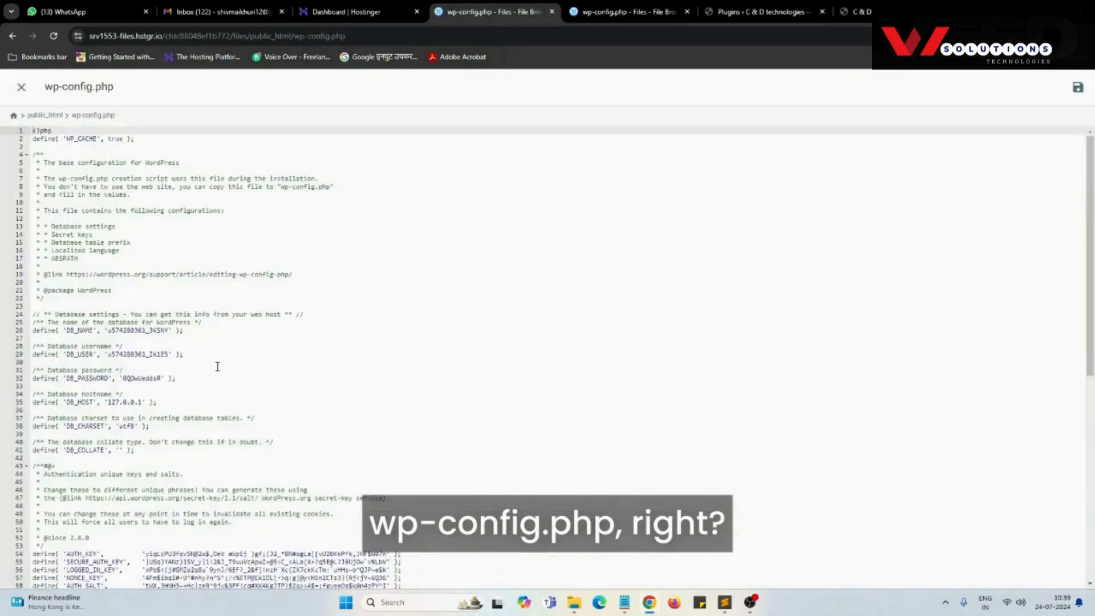
Insert an empty line in wp-config.php directly below the WP_CACHE definition.
{"action": "left_click", "coordinate": [725, 604]}
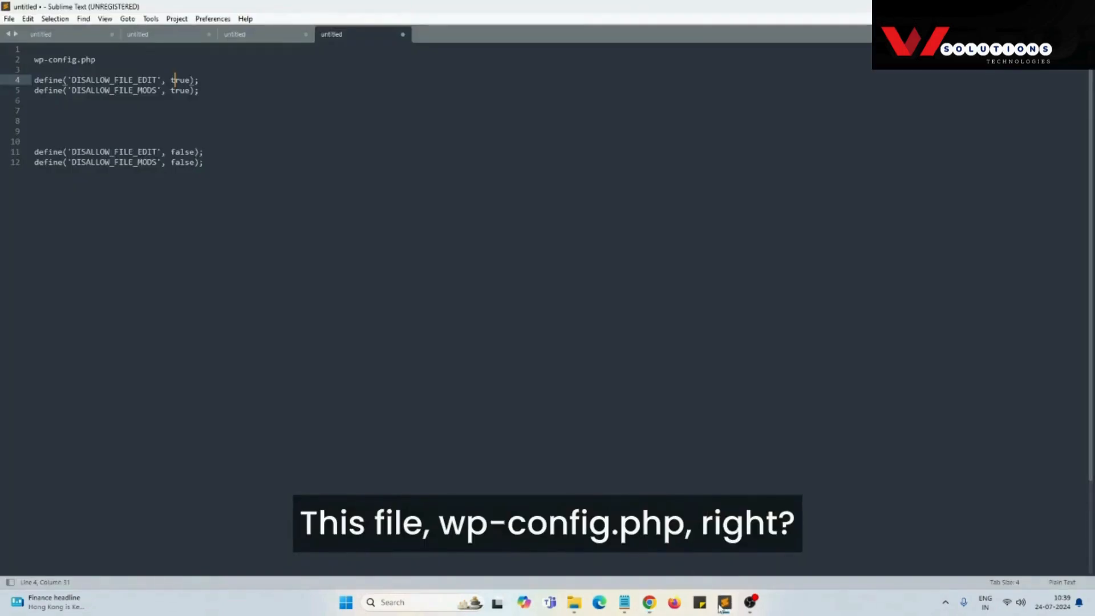
{"action": "left_click", "coordinate": [722, 605]}
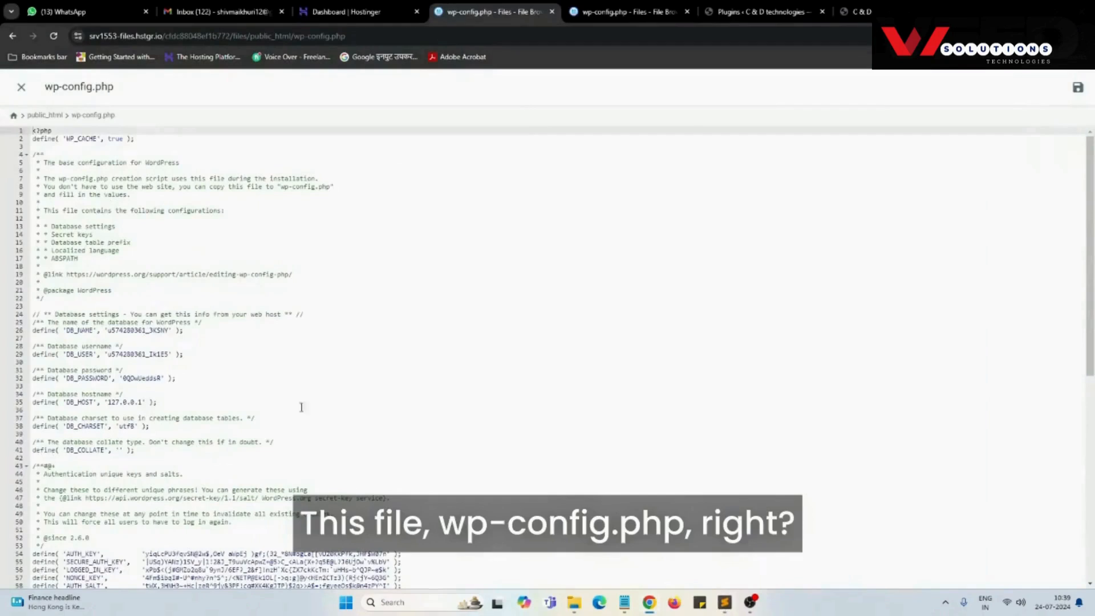
{"action": "left_click", "coordinate": [147, 142]}
{"action": "key", "text": "Return"}
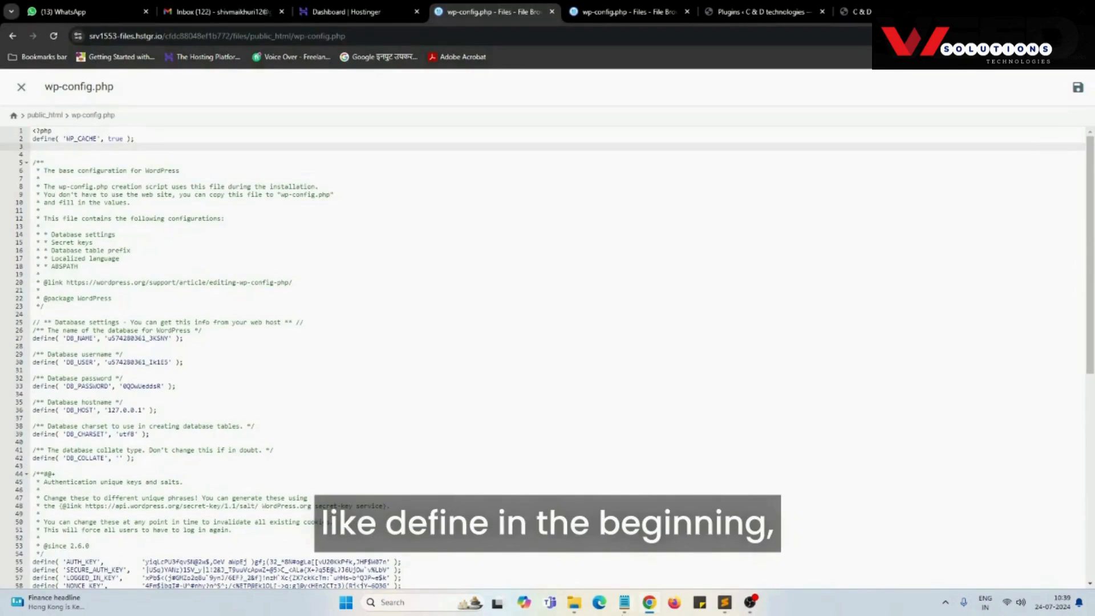
Switch to Sublime Text and copy the DISALLOW_FILE_EDIT and DISALLOW_FILE_MODS define lines set to false.
{"action": "left_click", "coordinate": [724, 602]}
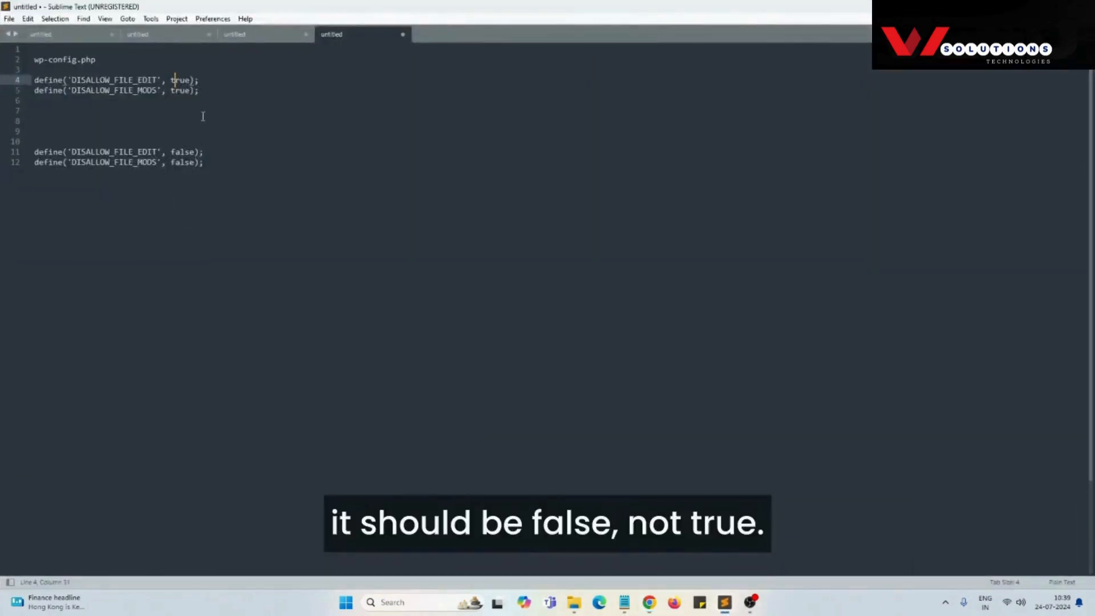
{"action": "double_click", "coordinate": [189, 151]}
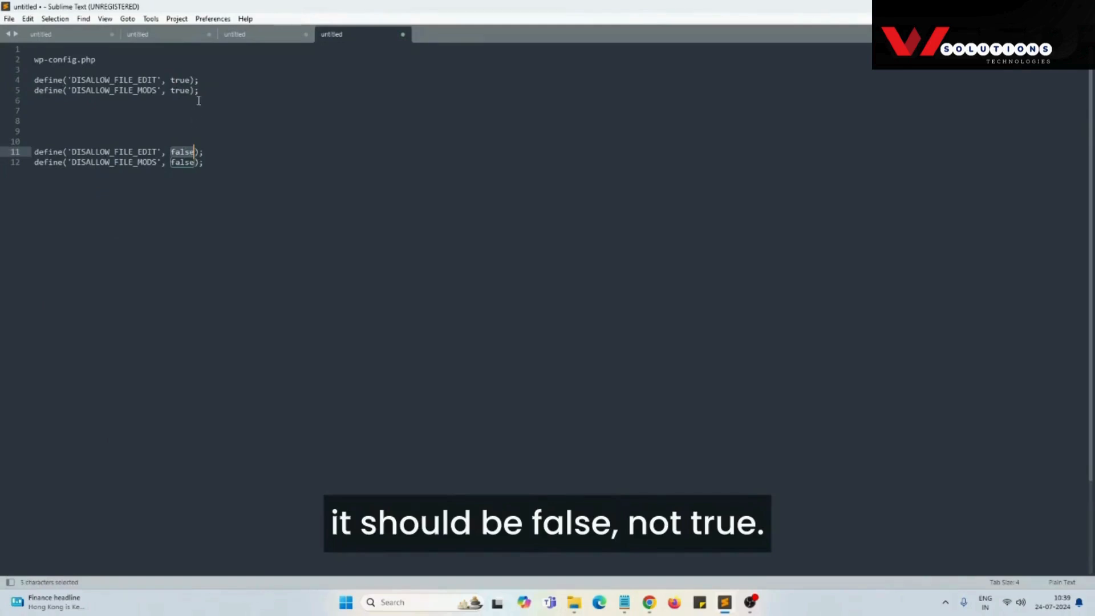
{"action": "left_click_drag", "start_coordinate": [210, 99], "coordinate": [34, 69]}
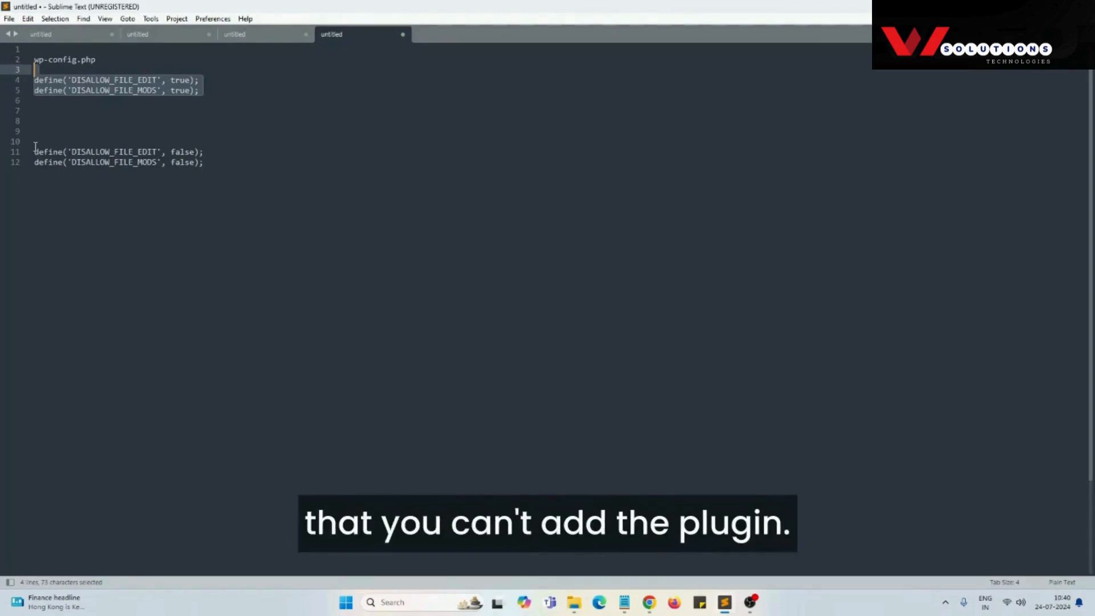
{"action": "left_click_drag", "start_coordinate": [36, 146], "coordinate": [216, 169]}
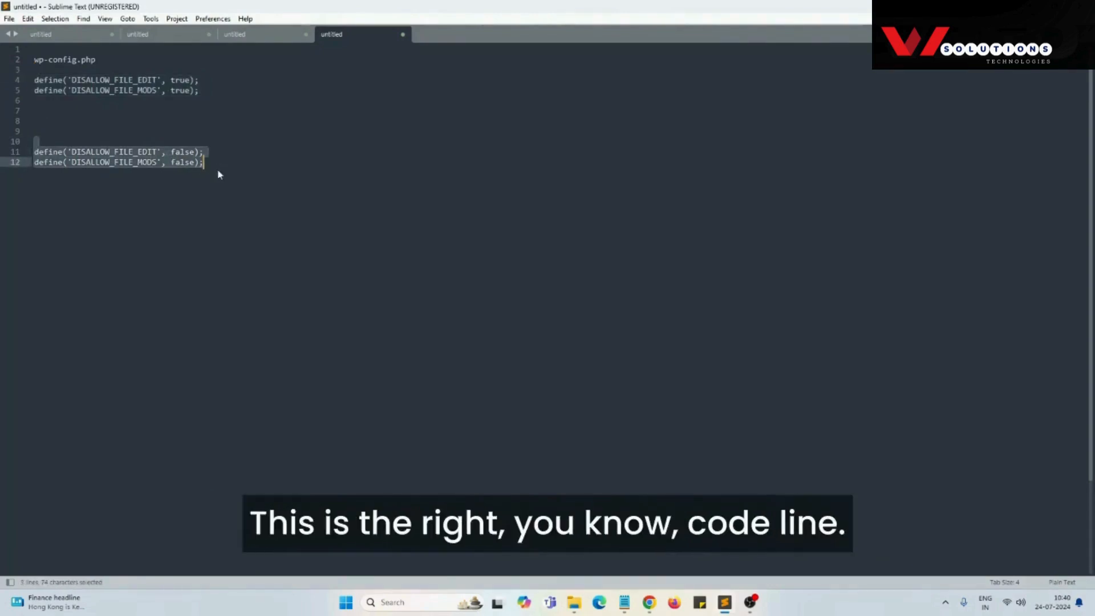
{"action": "key", "text": "ctrl+c"}
Back in Chrome, paste the copied define lines below WP_CACHE in wp-config.php and save the file.
{"action": "left_click", "coordinate": [651, 606]}
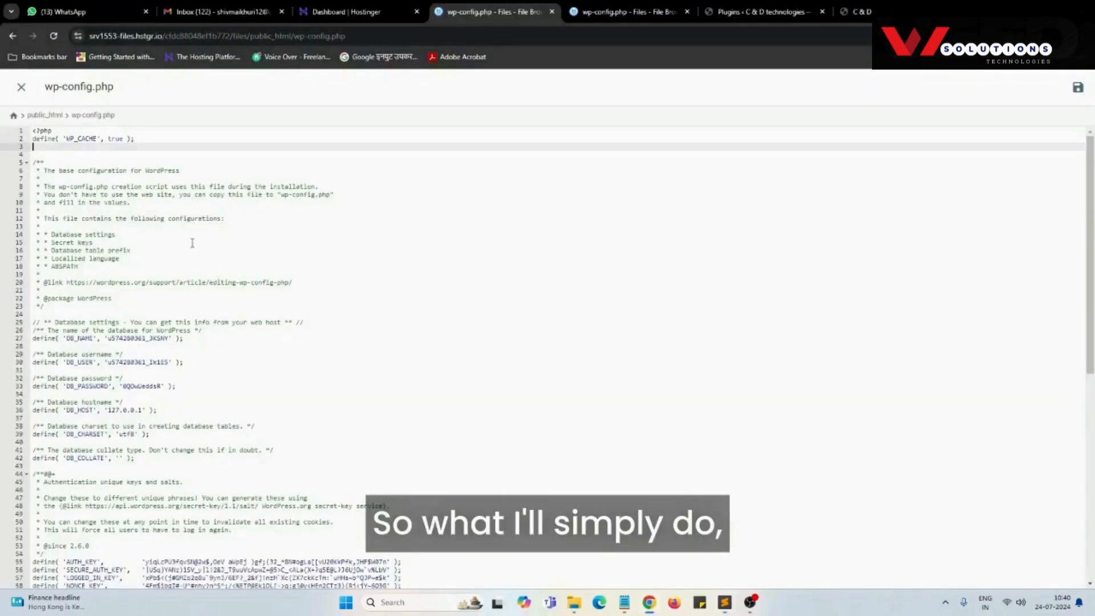
{"action": "key", "text": "ctrl+v"}
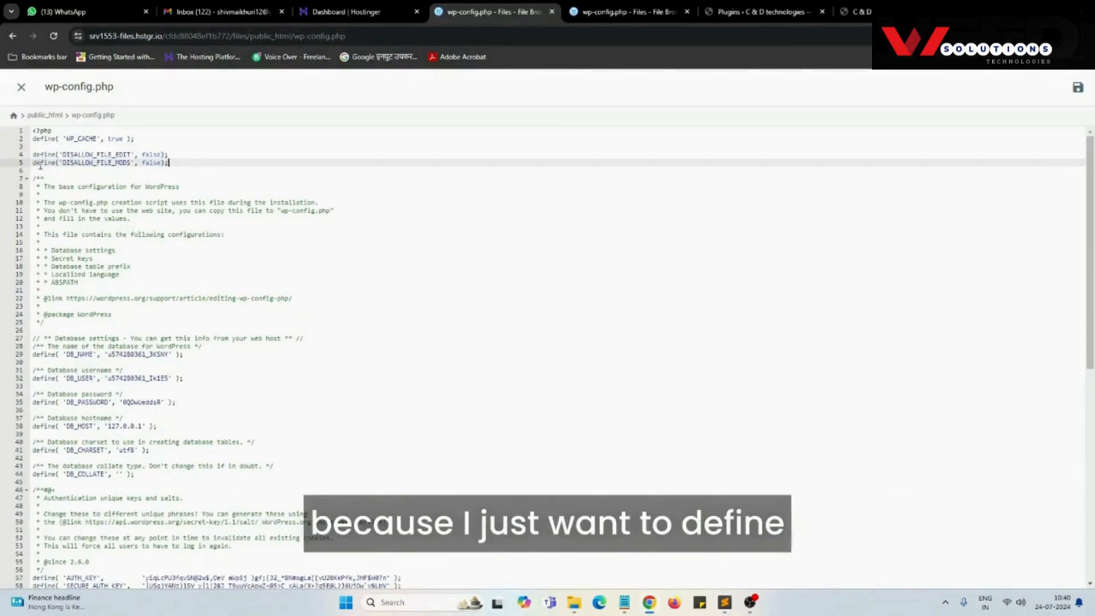
{"action": "left_click", "coordinate": [1078, 89]}
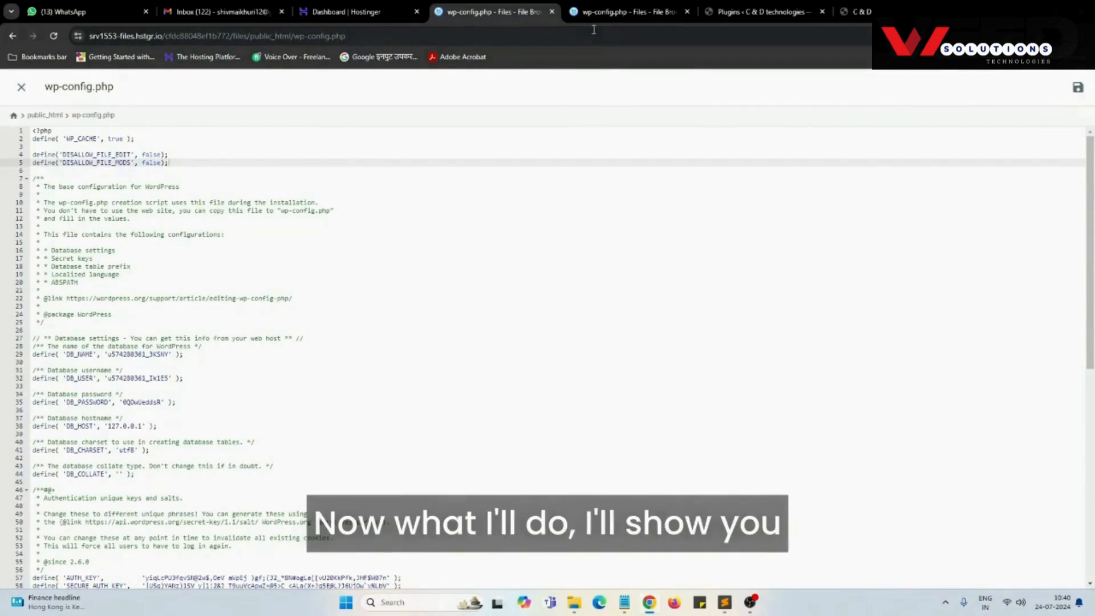
In the WordPress admin, revisit the Dashboard and the installed plugins list, and open the Add New Plugin page to check plugin installation.
{"action": "left_click", "coordinate": [753, 13]}
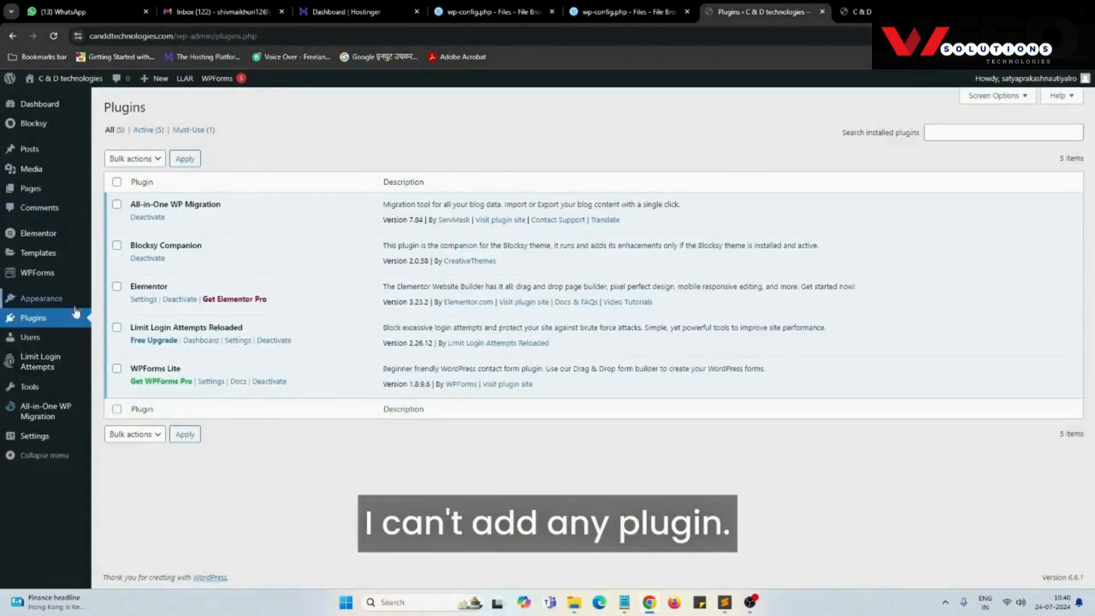
{"action": "left_click", "coordinate": [40, 108]}
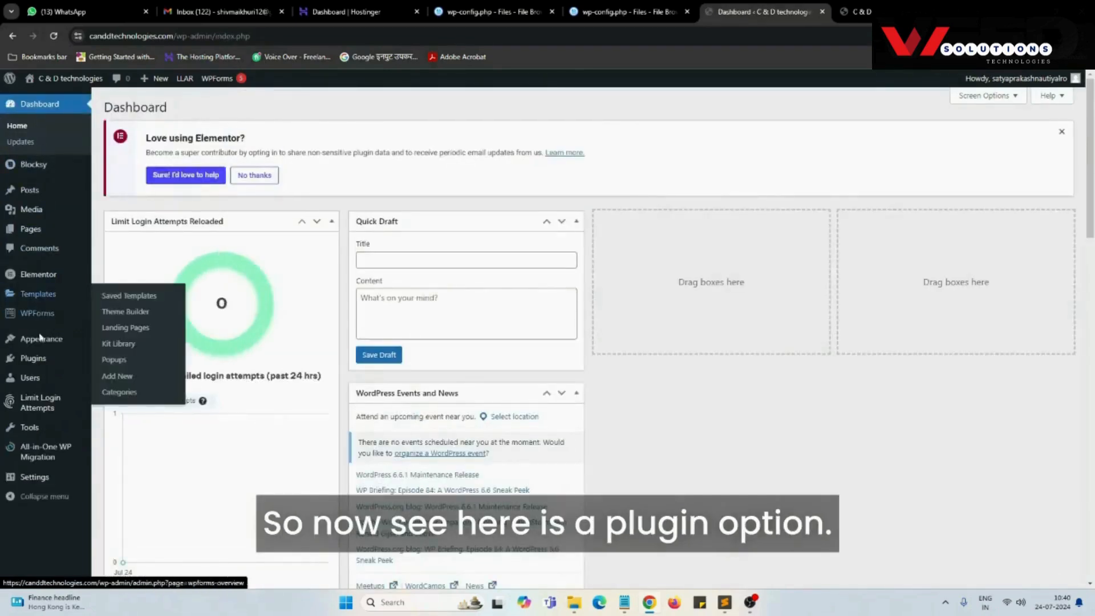
{"action": "left_click", "coordinate": [33, 358]}
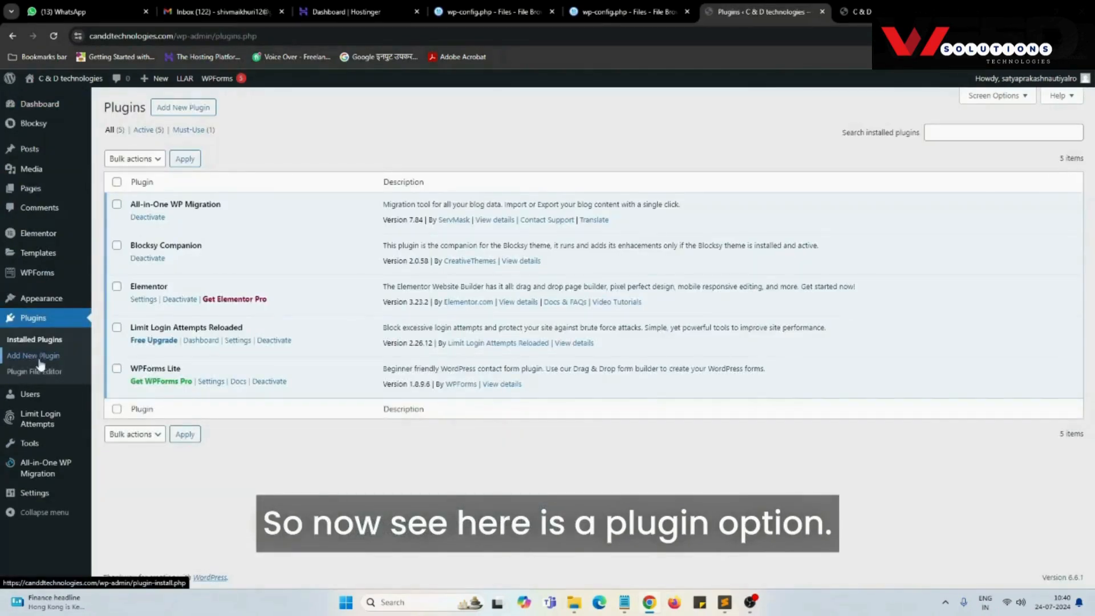
{"action": "left_click", "coordinate": [194, 111]}
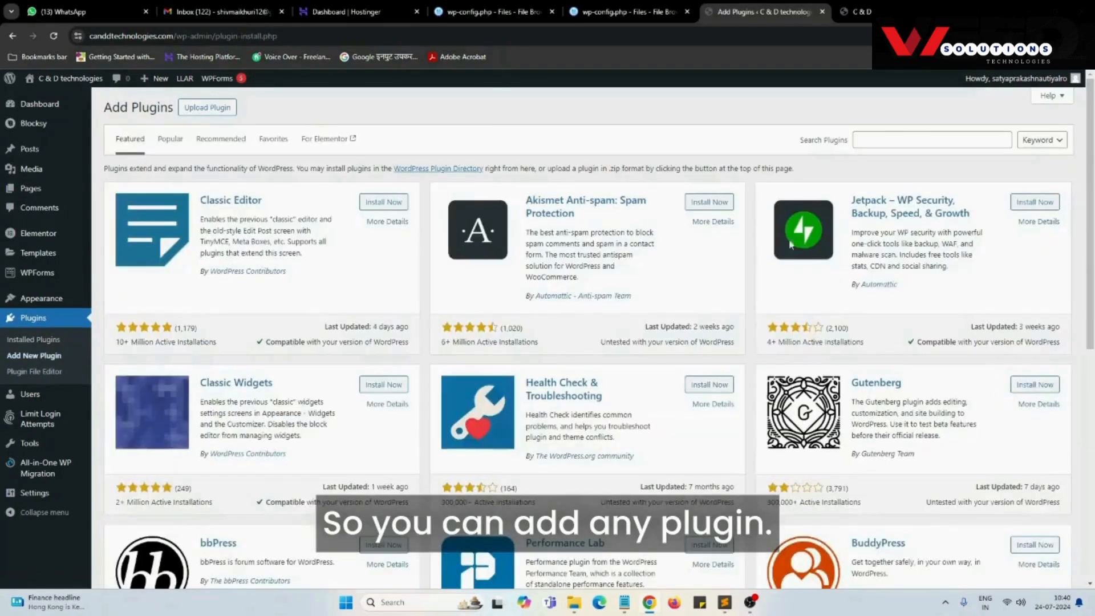
{"action": "left_click", "coordinate": [894, 139]}
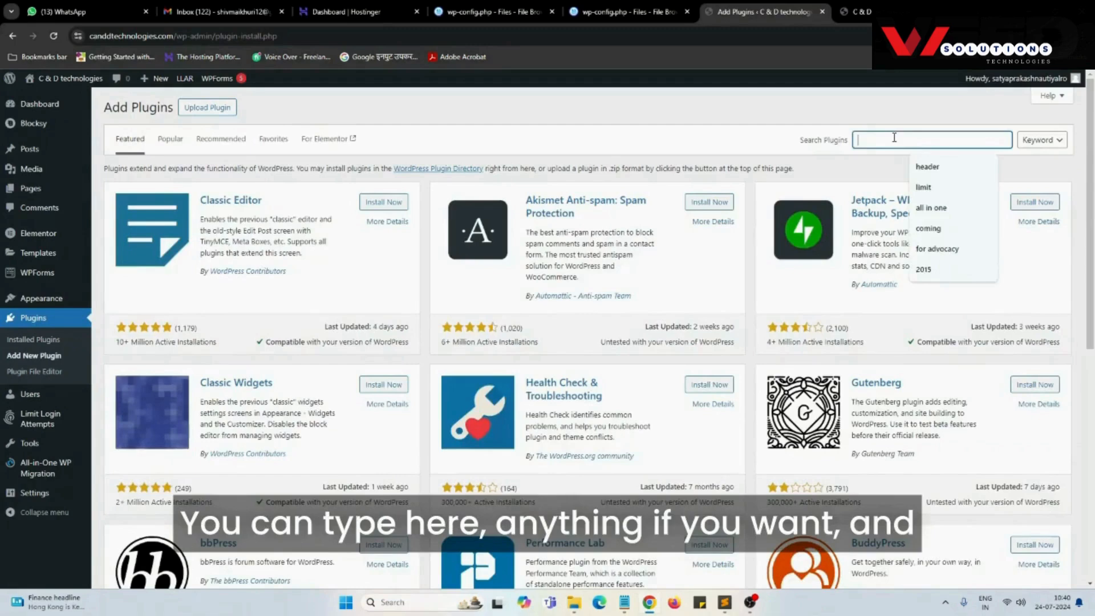
{"action": "left_click", "coordinate": [664, 132]}
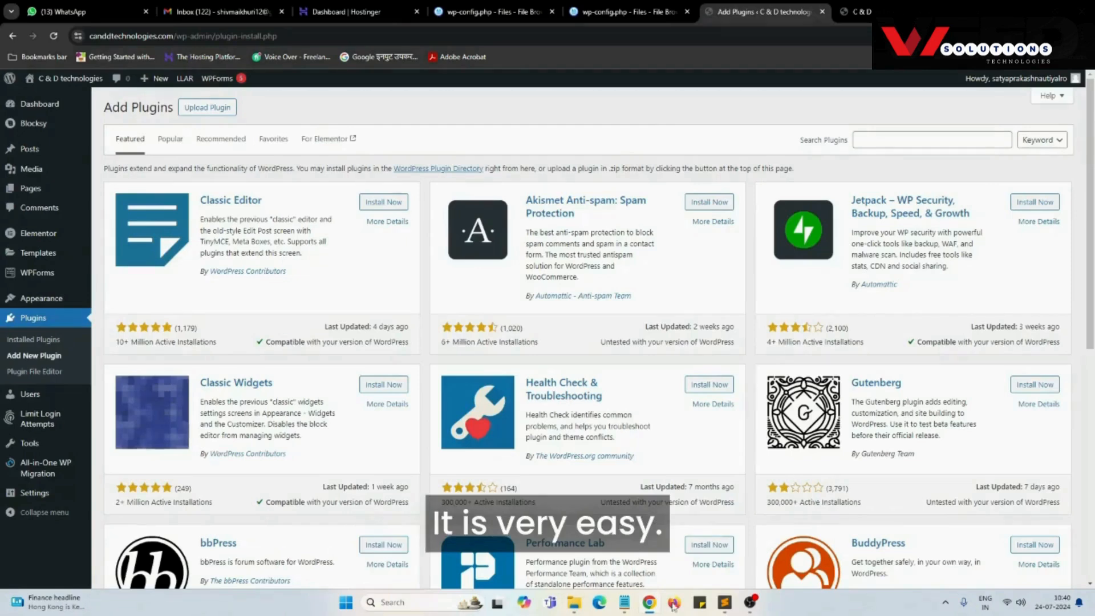
Switch to Sublime Text and review the DISALLOW_FILE_EDIT and DISALLOW_FILE_MODS define lines in the wp-config.php notes.
{"action": "left_click", "coordinate": [733, 607]}
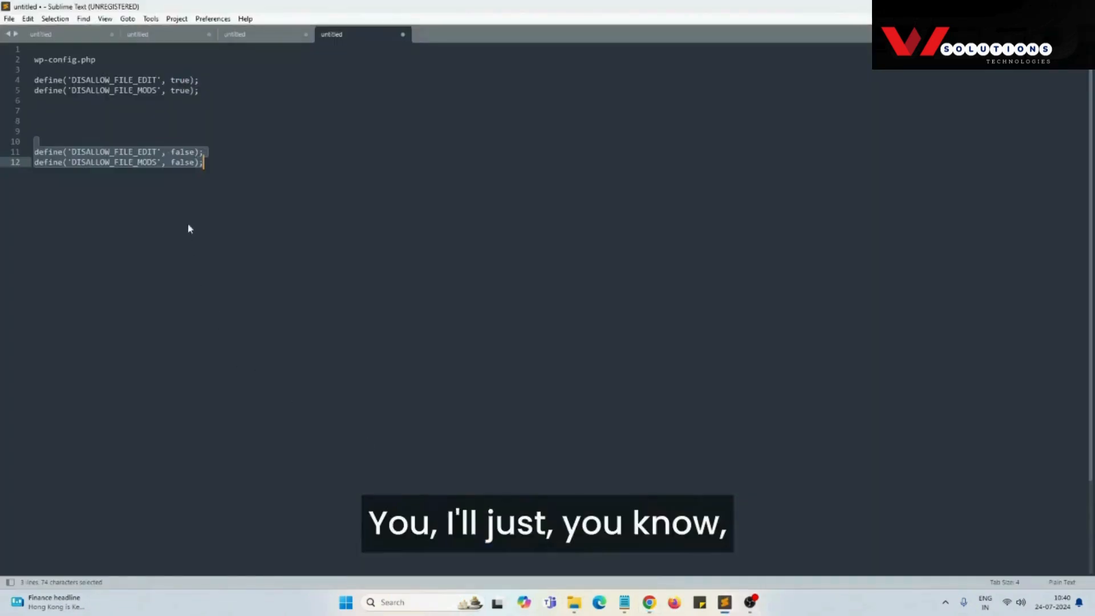
{"action": "left_click", "coordinate": [100, 195]}
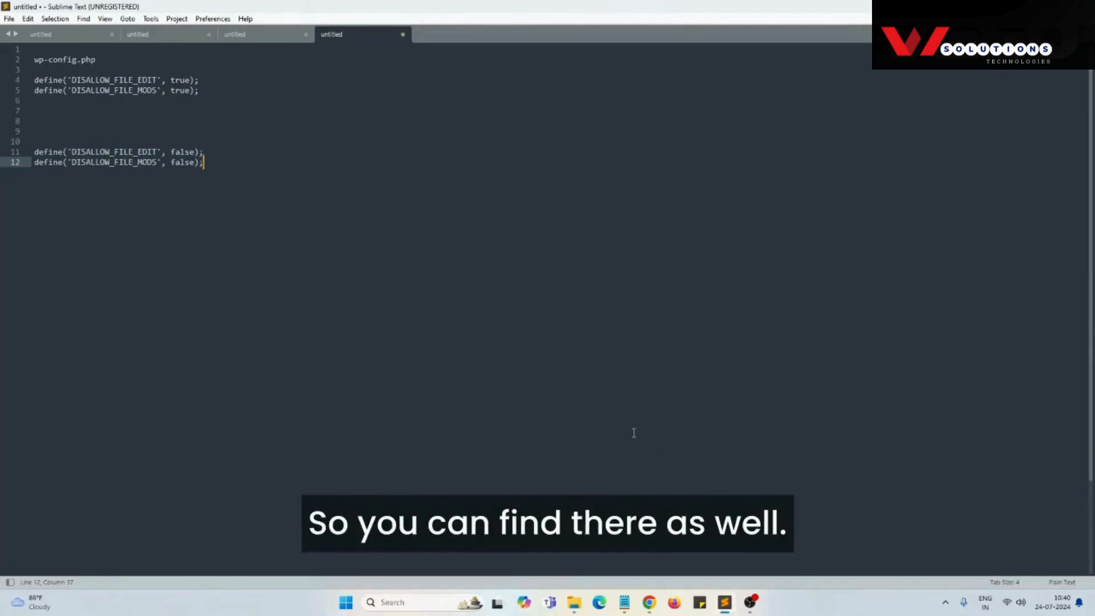
{"action": "left_click", "coordinate": [750, 603]}
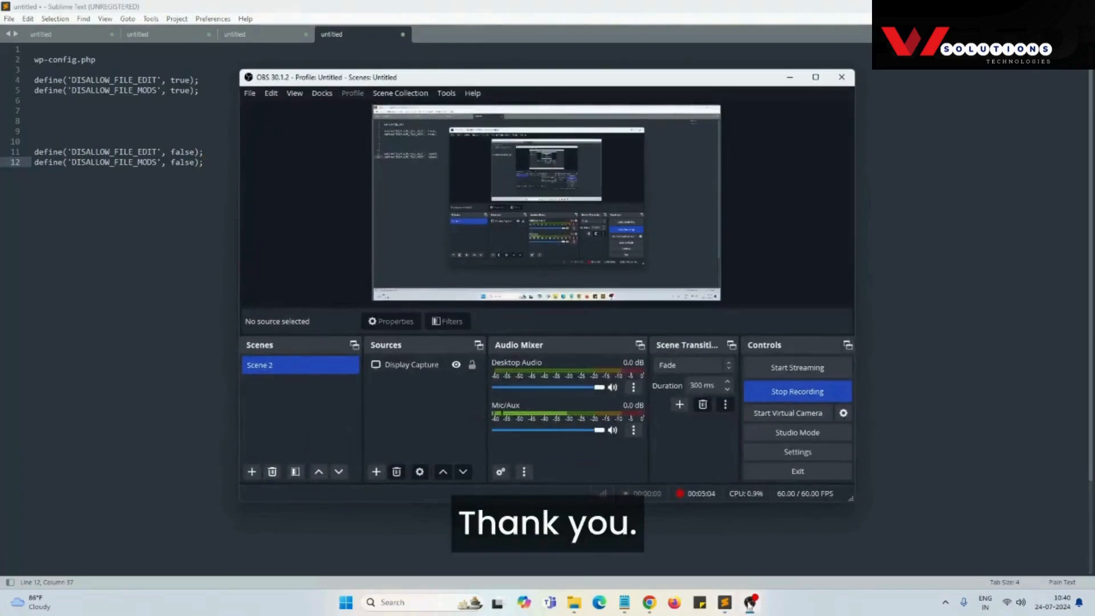